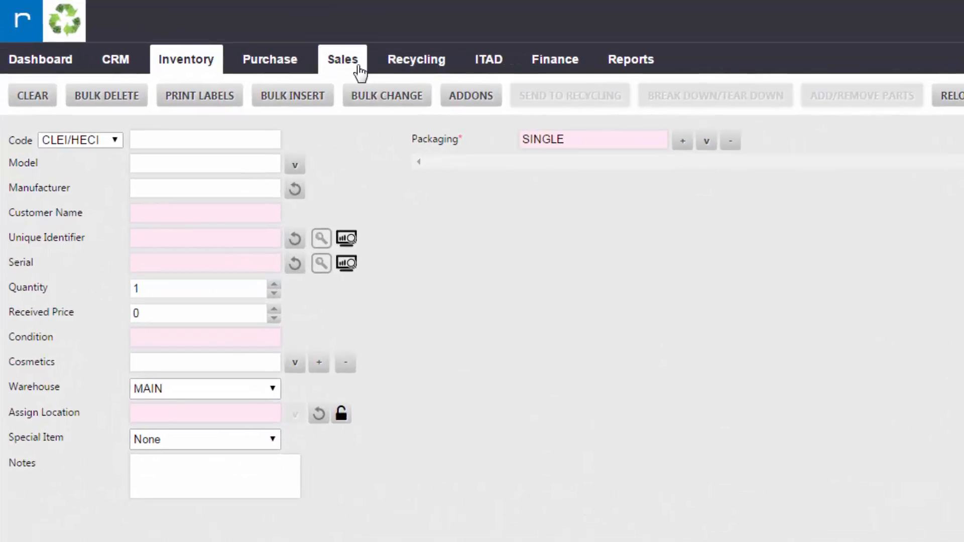
Step: Open the fulfilled sales order SO-70420 from the Sales Orders list
mouse_move(360, 72)
click(355, 93)
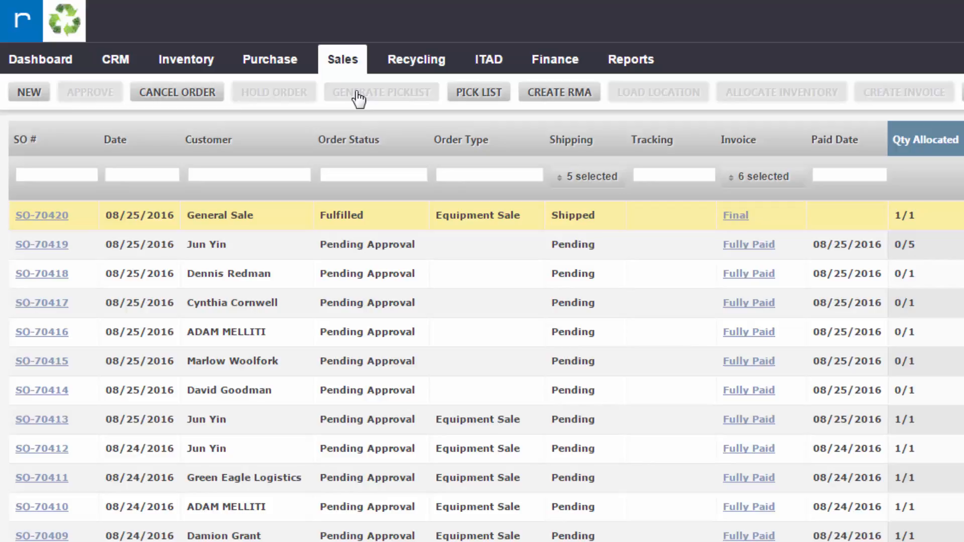
double_click(507, 225)
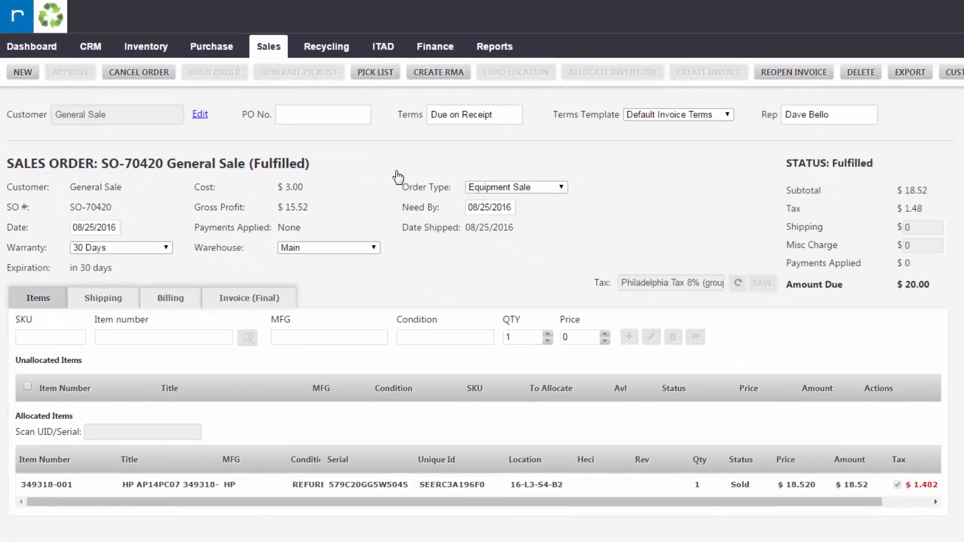
Step: Show the Shipping tab of order SO-70420 with its addresses and Shipped status
click(116, 307)
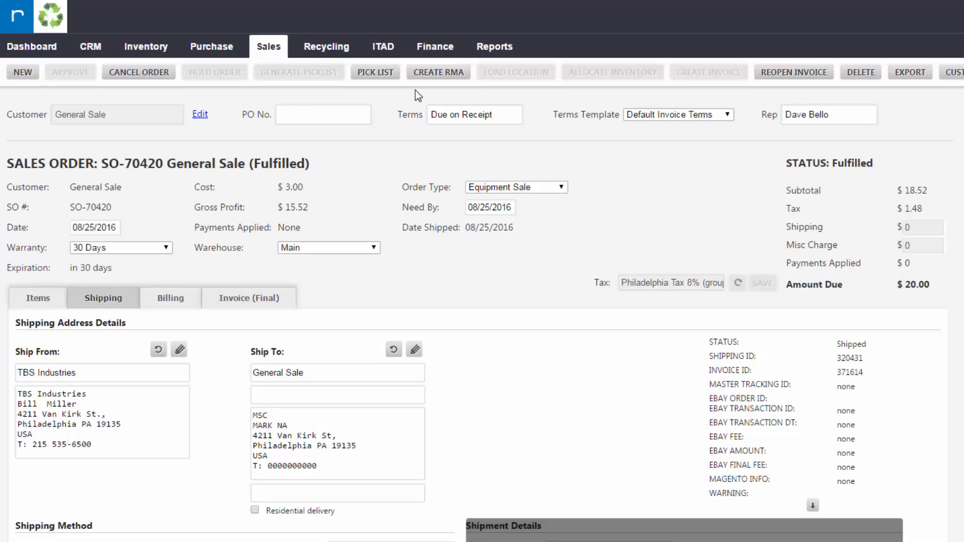
Step: Start an RMA for SO-70420 and open the return reasons for HP item 349318-001
click(445, 81)
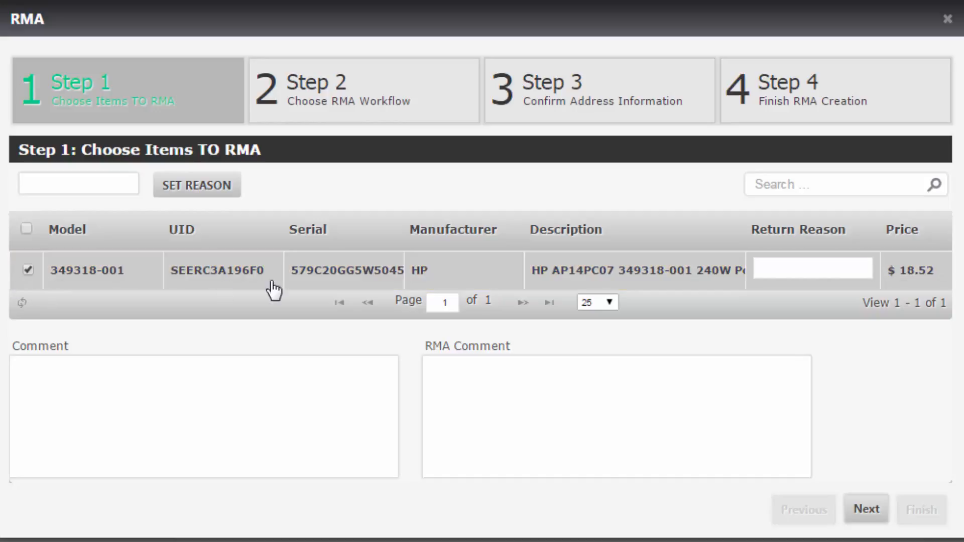
click(852, 263)
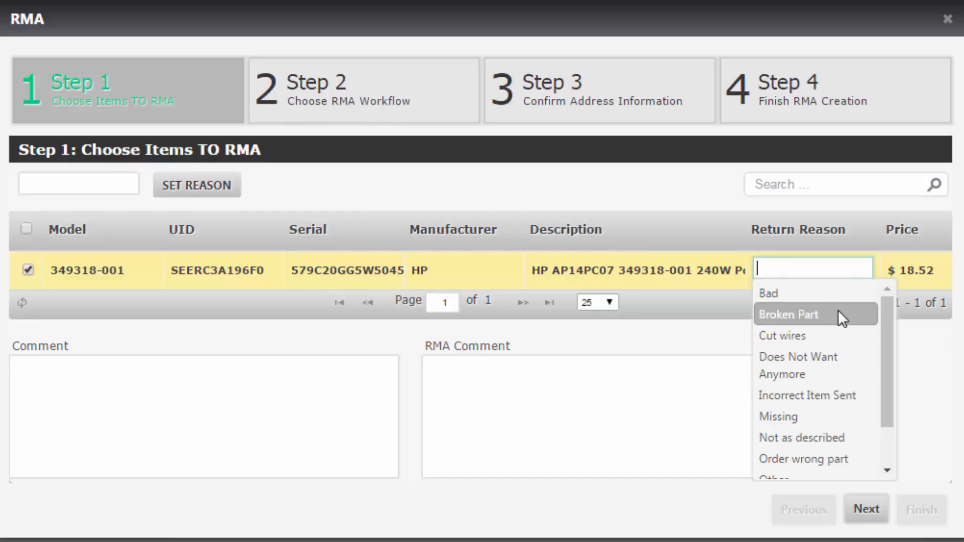
Step: Set the HP item's return reason to Broken Part with the comment 'cracked screen'
click(836, 311)
click(827, 381)
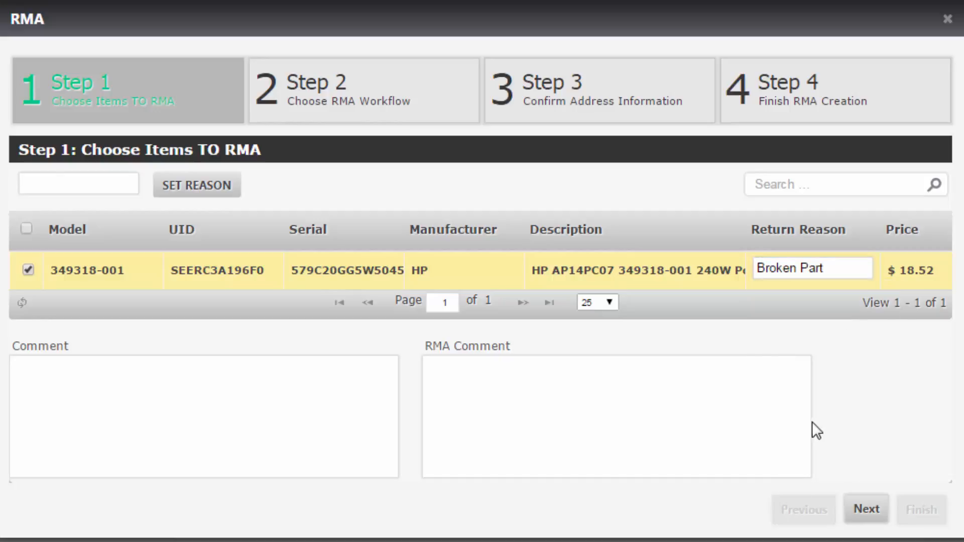
click(678, 413)
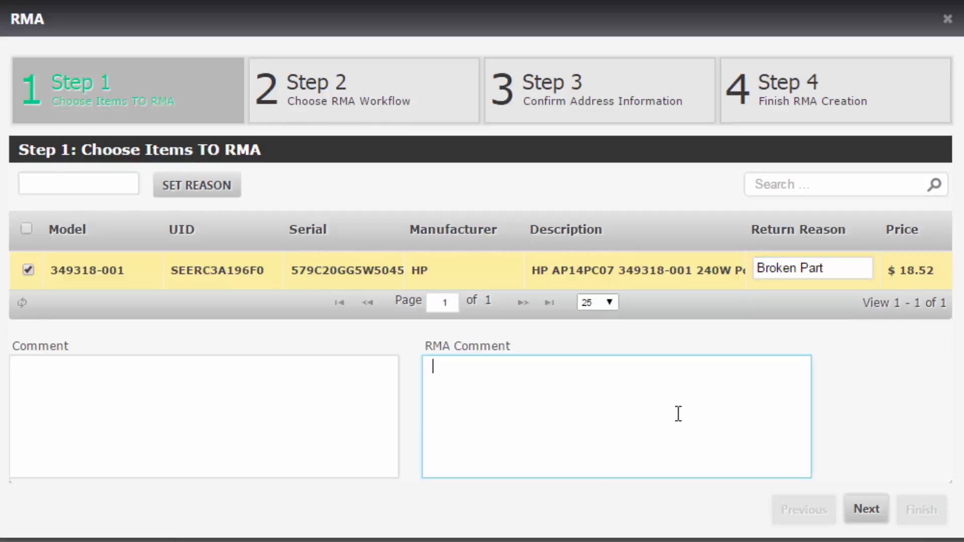
text(cracked screen)
key(Return)
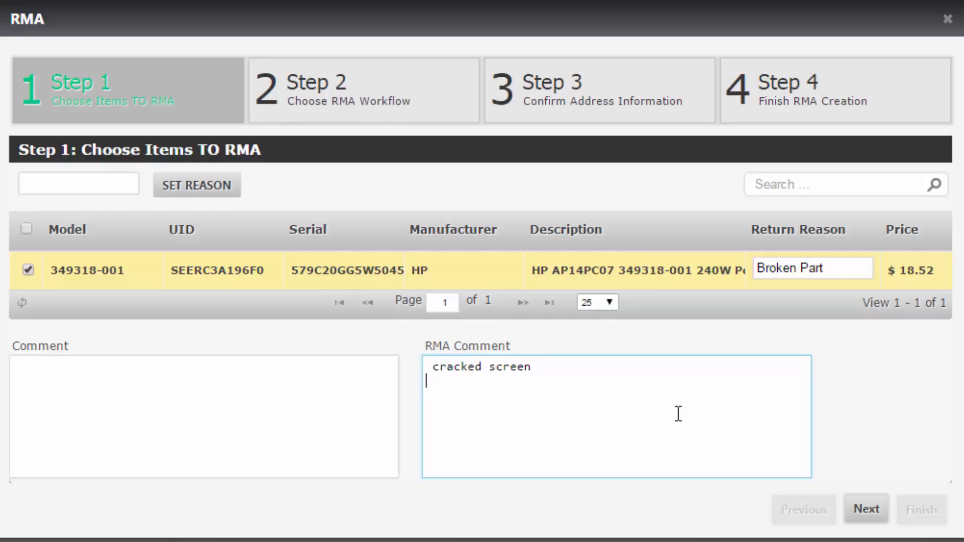
click(886, 399)
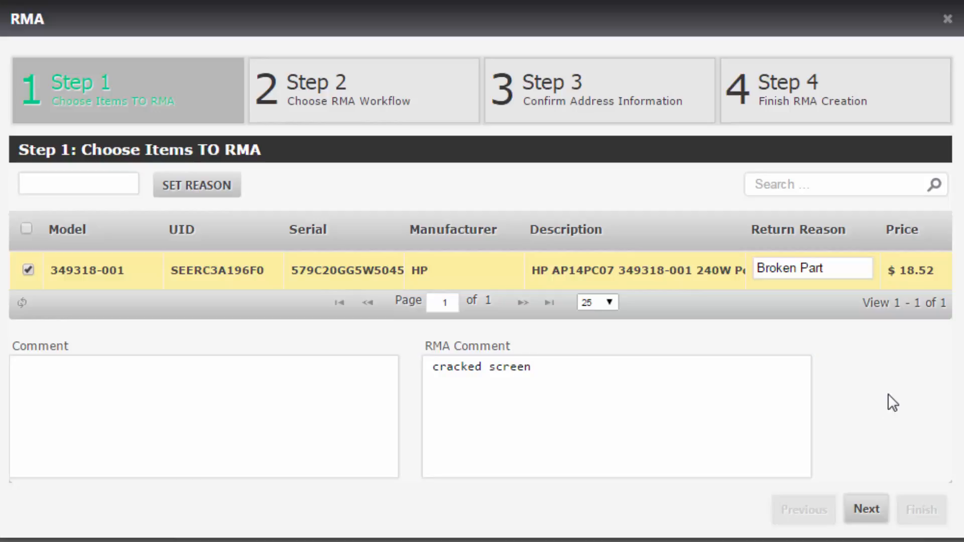
Step: Advance to the RMA workflow step and try the RMA type options
click(872, 510)
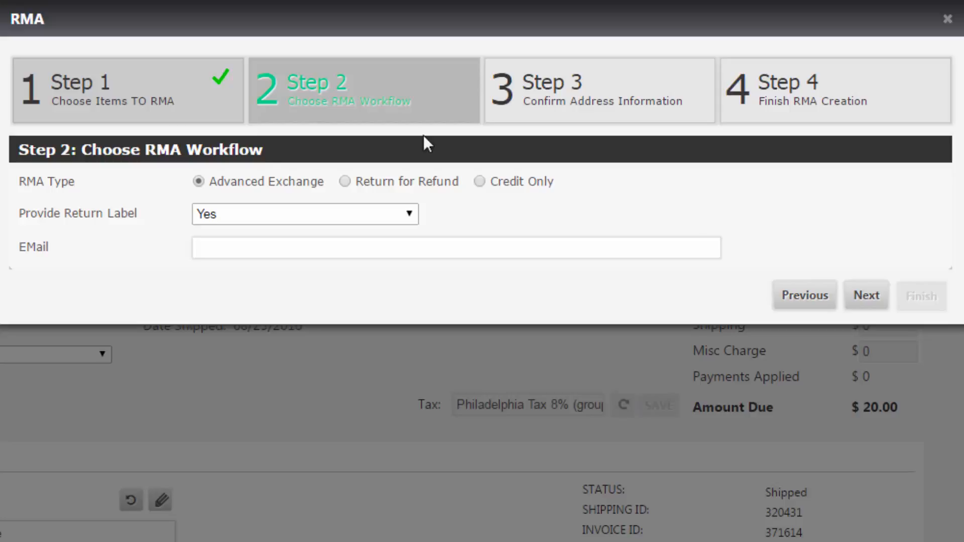
click(361, 176)
click(540, 180)
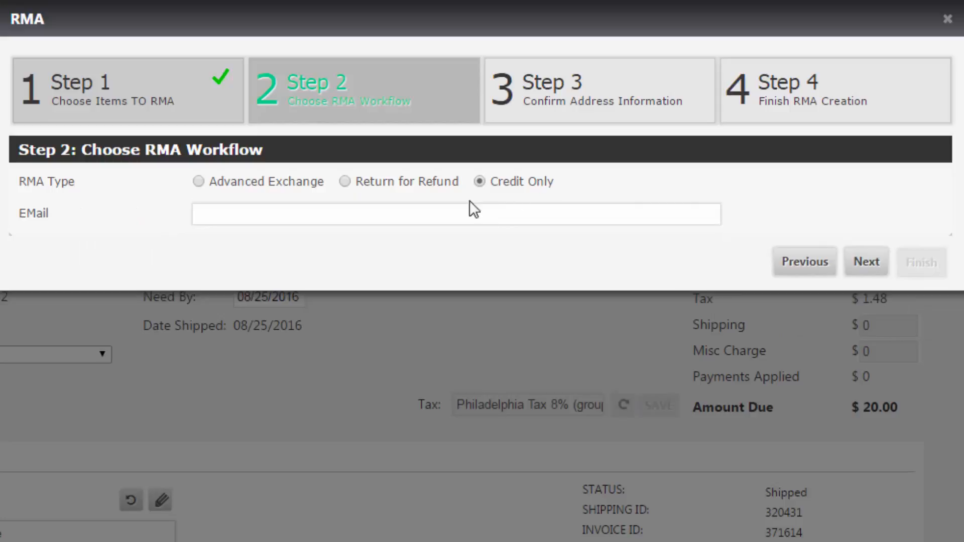
click(198, 182)
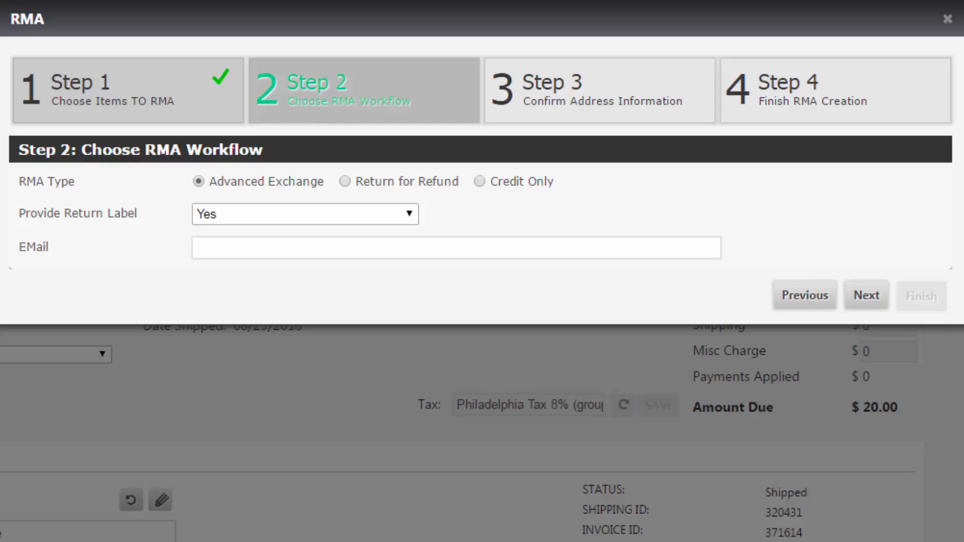
Step: Set Provide Return Label to No and the RMA type to Return for Refund
click(323, 221)
click(299, 250)
click(331, 214)
click(303, 235)
click(361, 216)
click(311, 248)
click(430, 187)
Step: Keep Provide Return Label at No and switch the RMA type to Credit Only
click(220, 217)
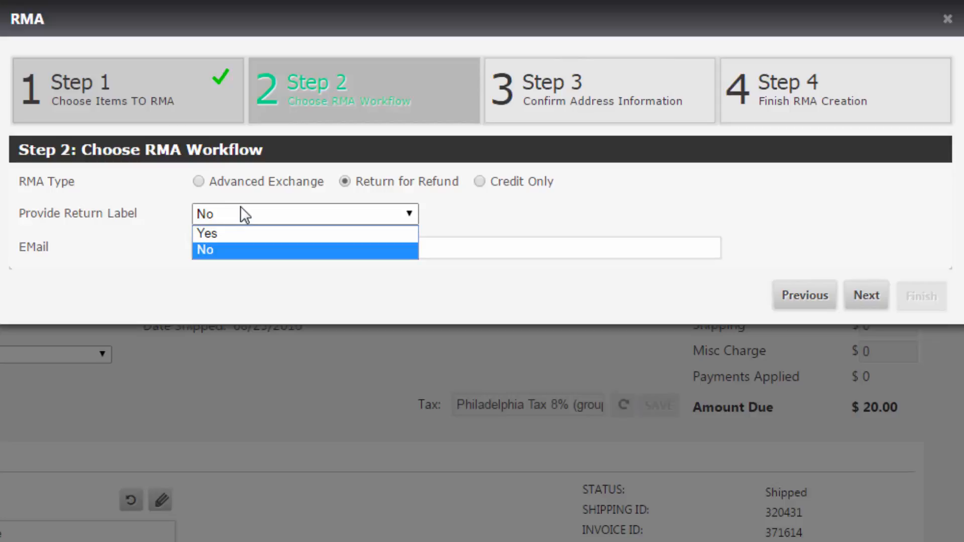
click(226, 235)
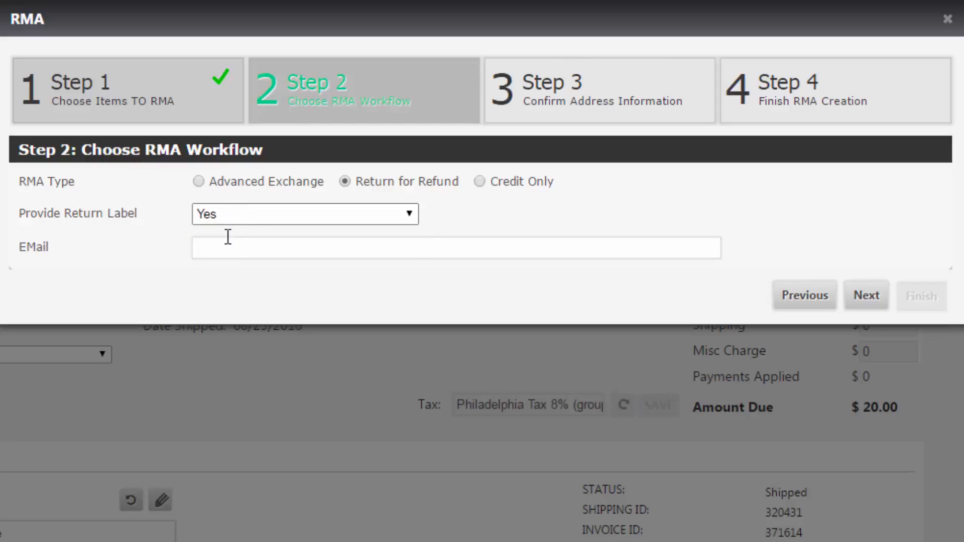
click(357, 221)
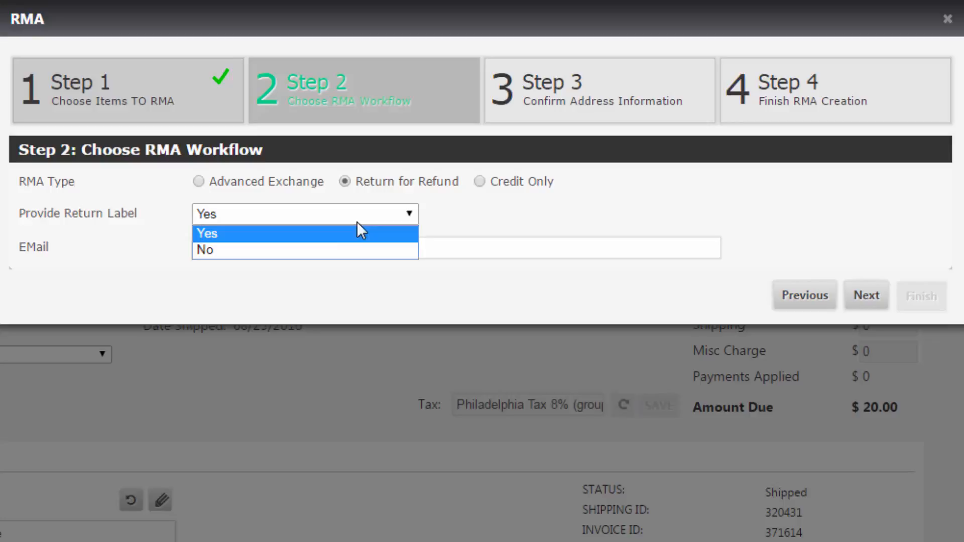
click(348, 245)
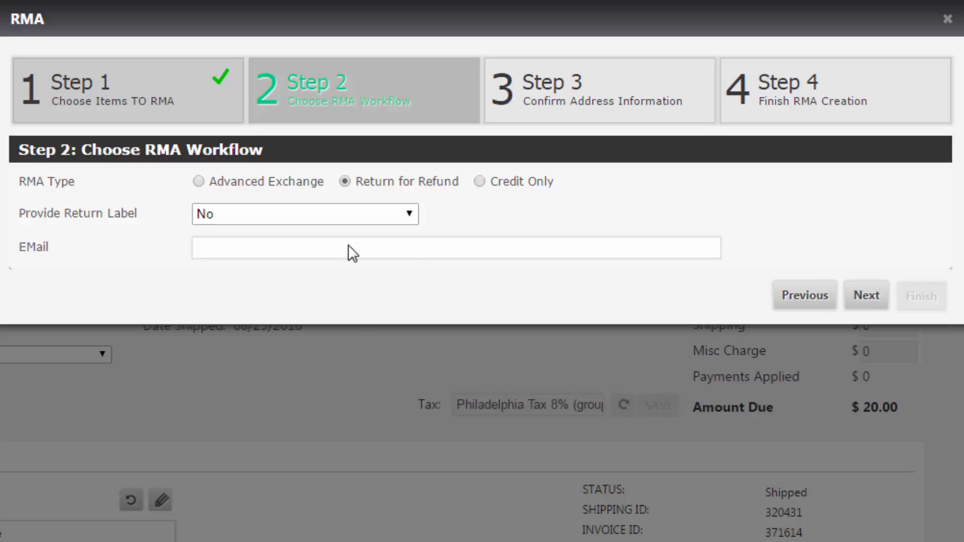
click(529, 189)
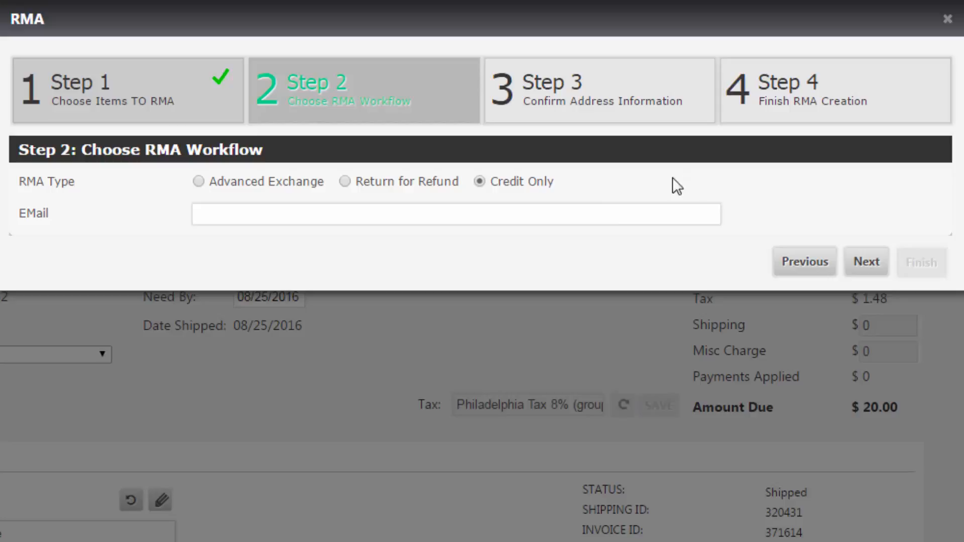
Step: Enter the customer's e-mail address and continue to the Finish RMA Creation step
click(569, 205)
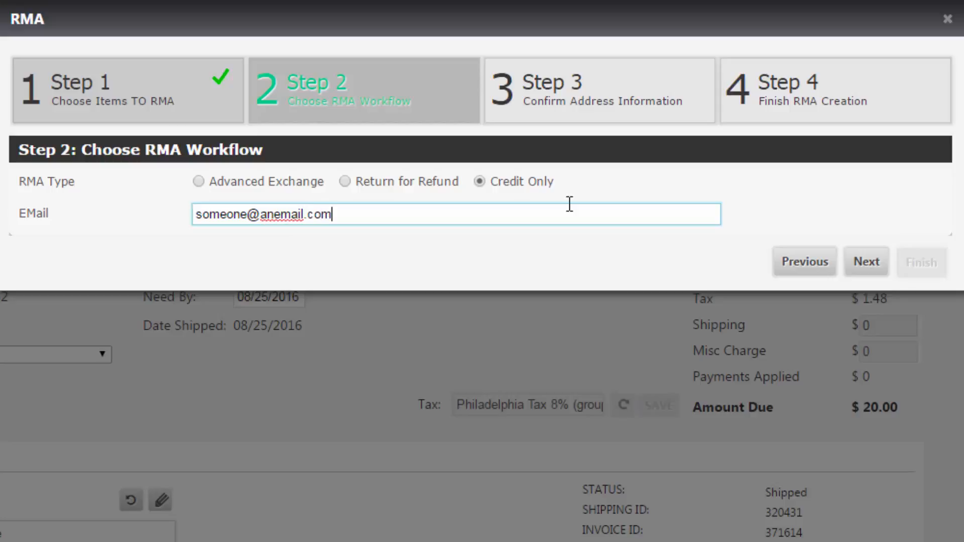
click(878, 270)
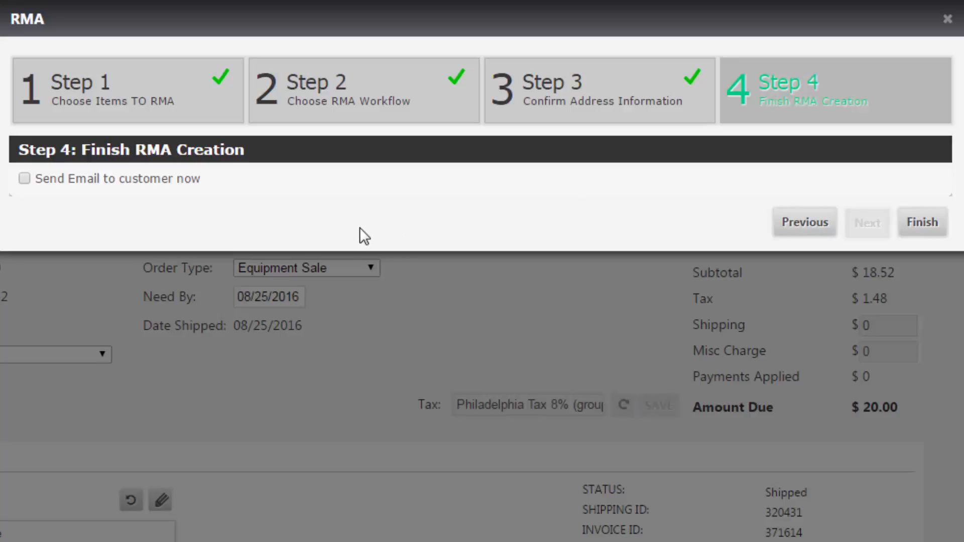
Step: Turn on Send Email to customer now on the final RMA step
click(172, 182)
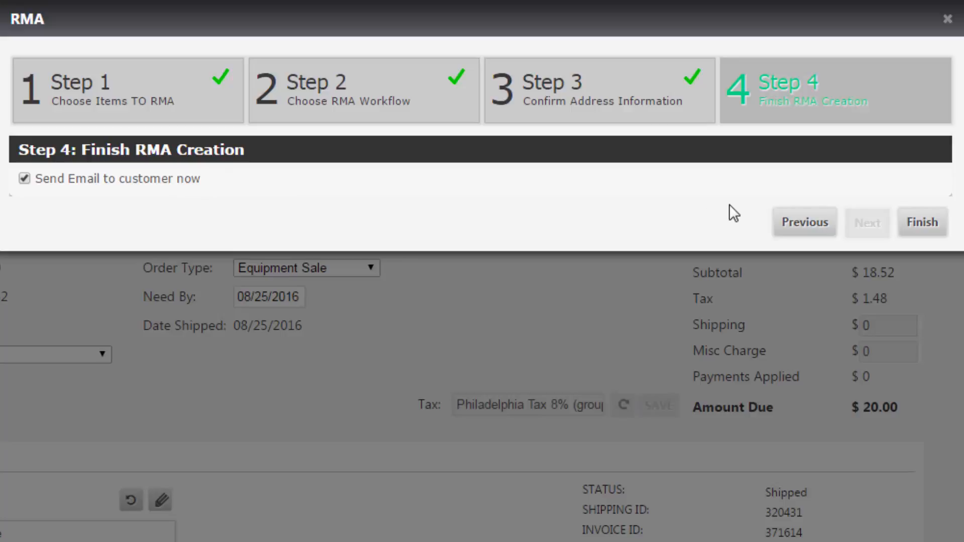